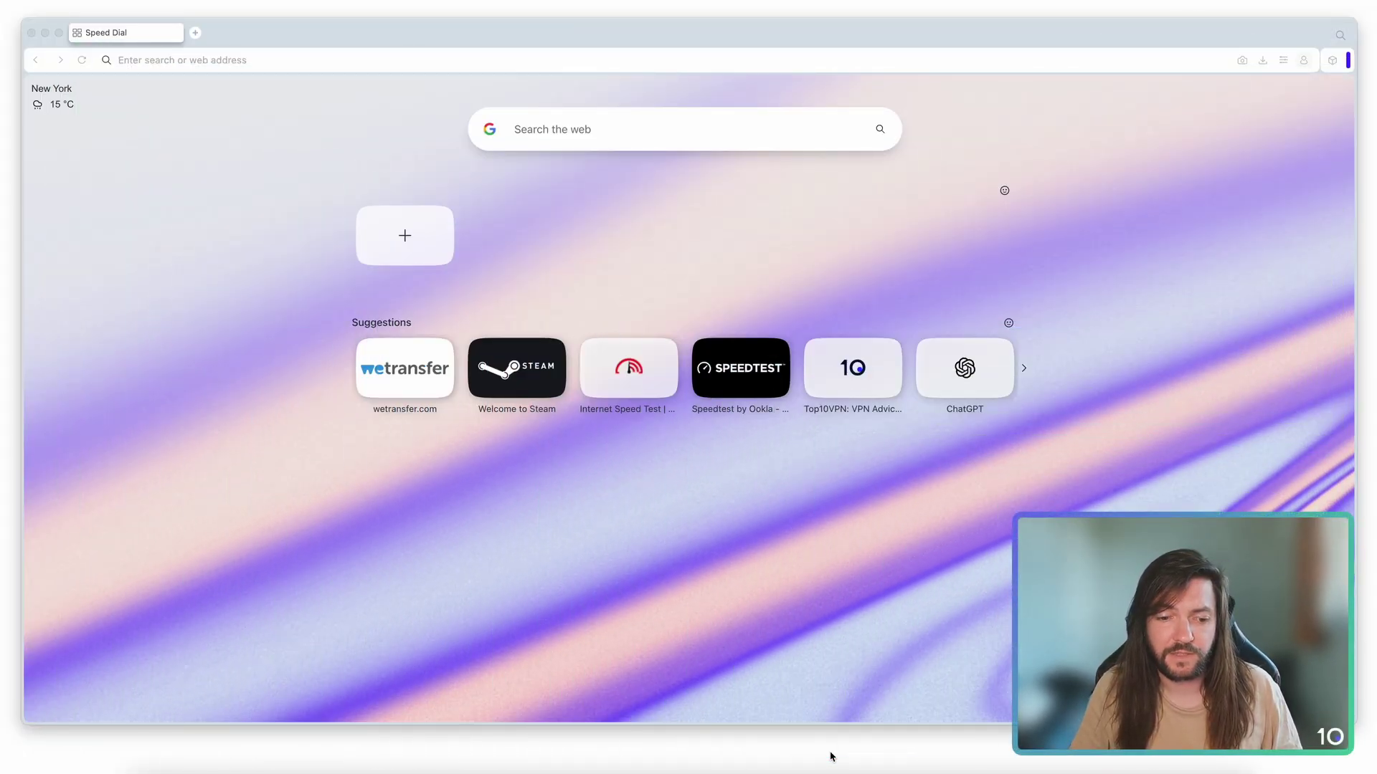
Search Google for 'hide me proxy' and open 'The Fastest Free Proxy | hide.me' result.
{"action": "left_click", "coordinate": [642, 135]}
{"action": "type", "text": "hide me proxy"}
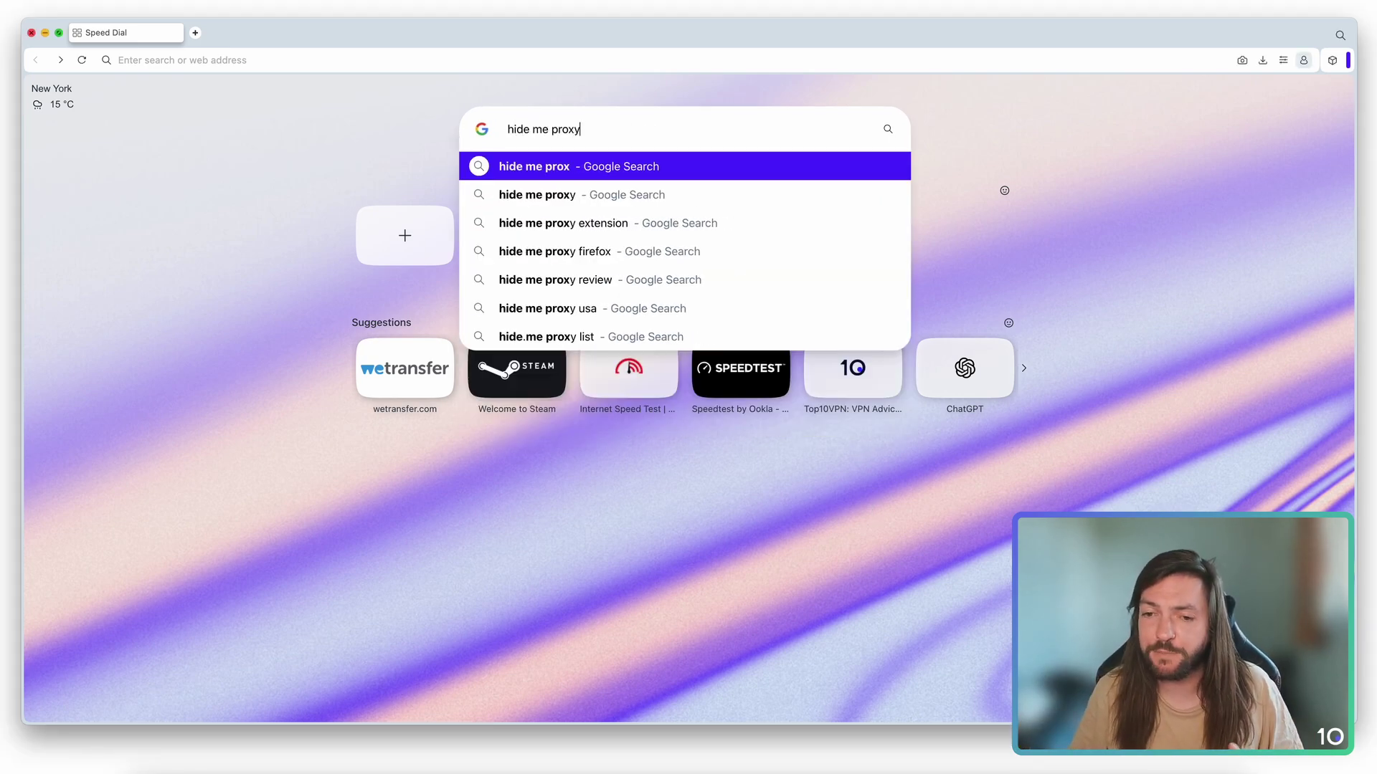
{"action": "key", "text": "Return"}
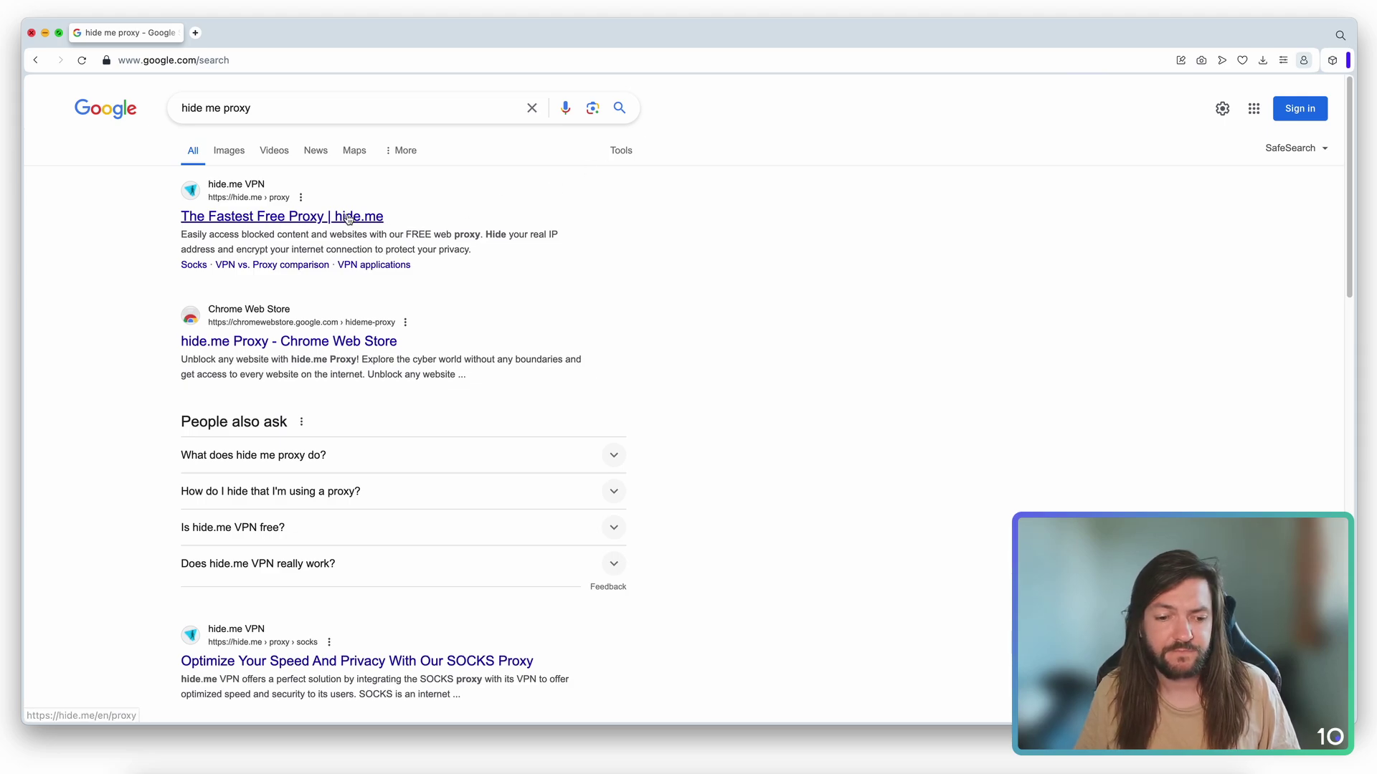
{"action": "left_click", "coordinate": [342, 218]}
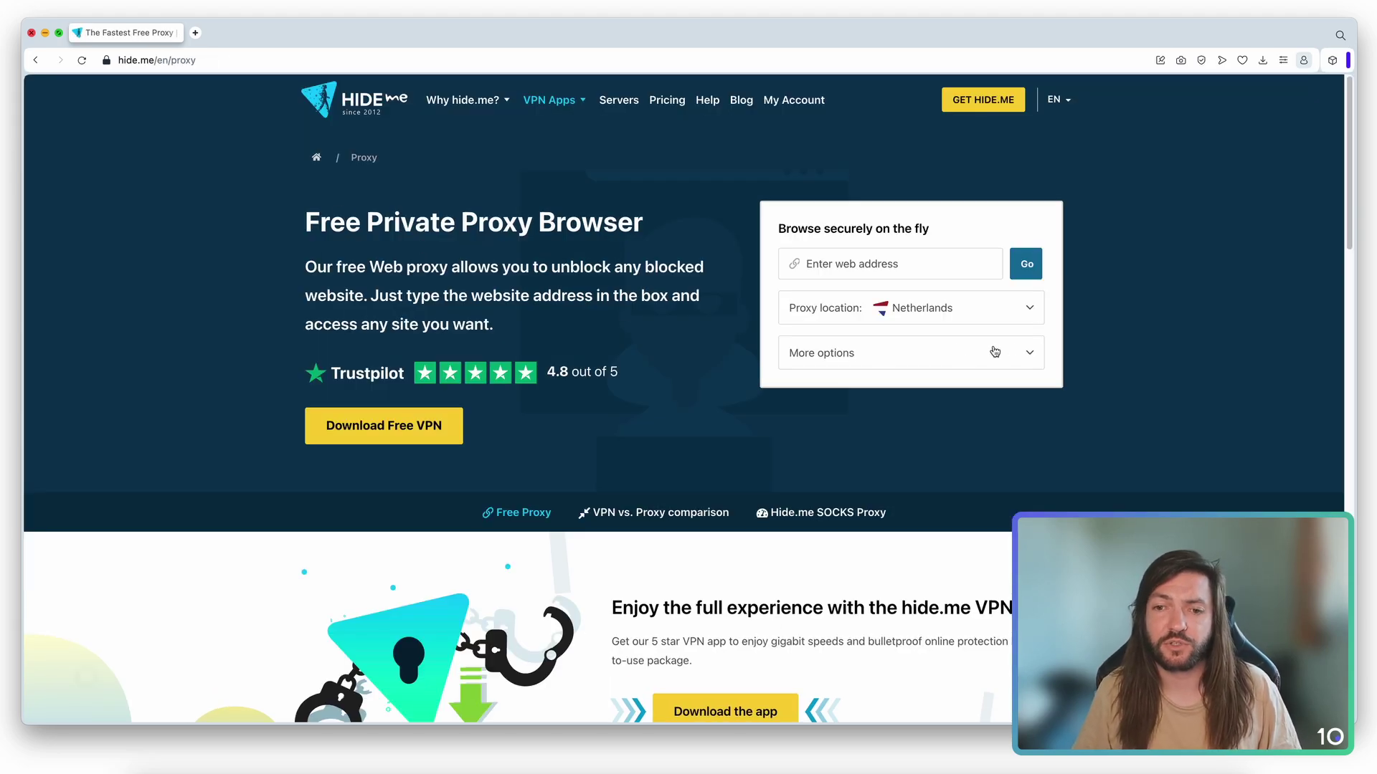
Keep Netherlands as the proxy location, reveal More options, and begin entering the website address.
{"action": "left_click", "coordinate": [1035, 316]}
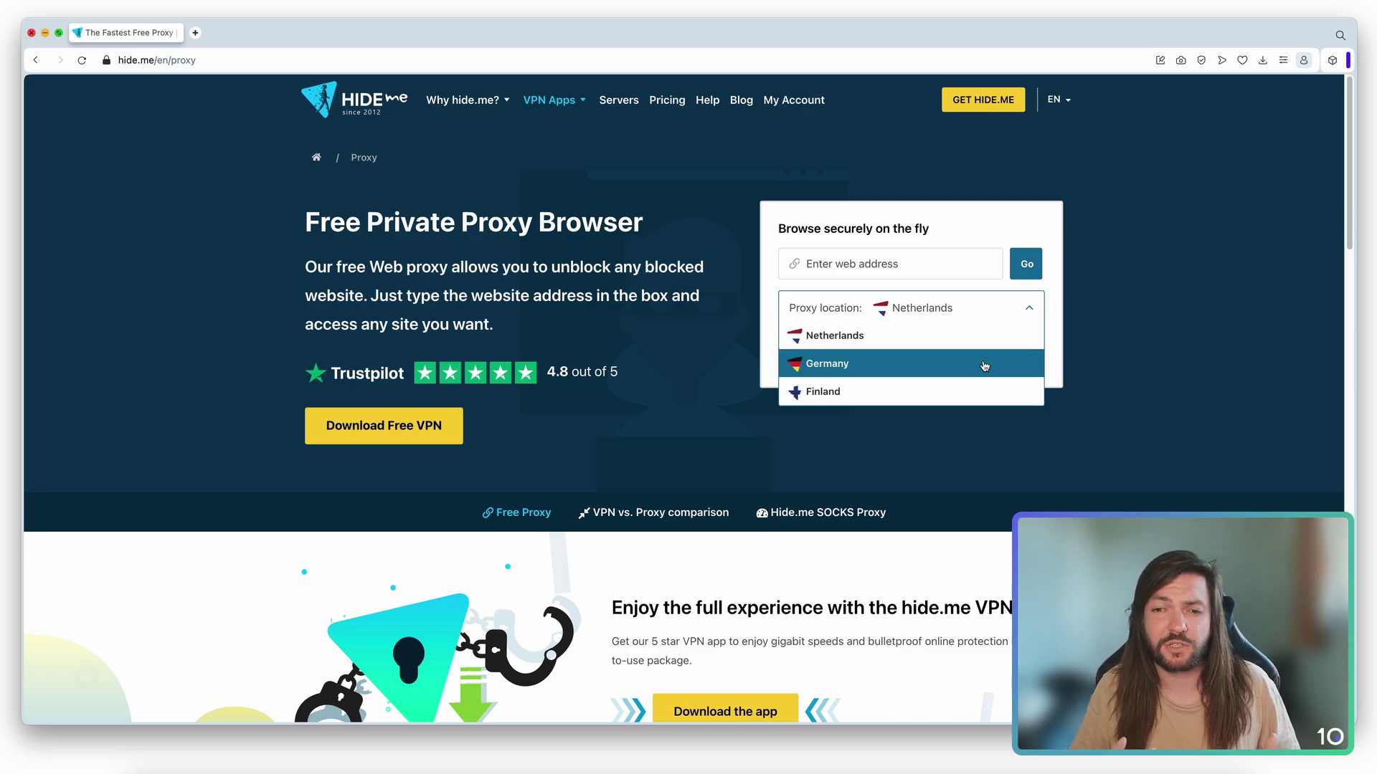
{"action": "left_click", "coordinate": [1031, 311]}
{"action": "left_click", "coordinate": [1032, 352]}
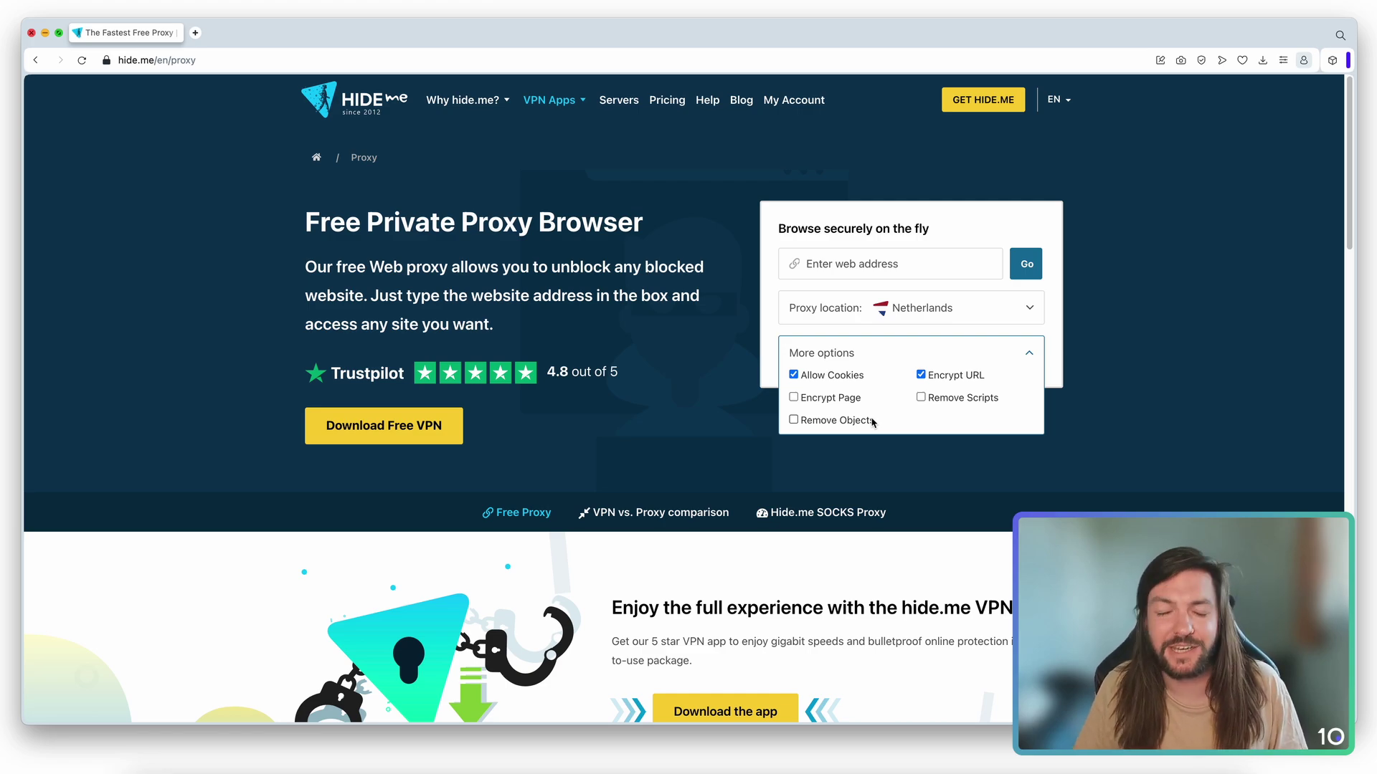
{"action": "left_click", "coordinate": [911, 267]}
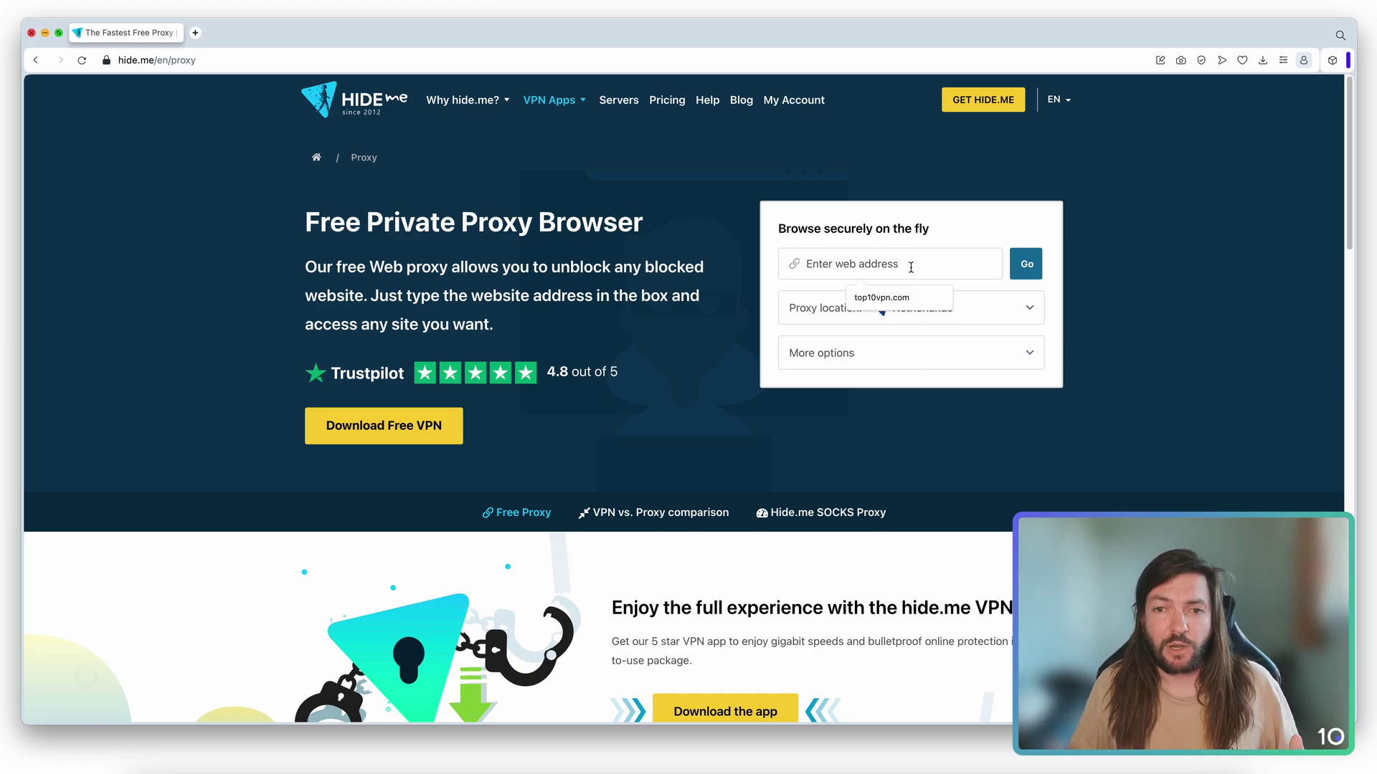
Load top10vpn.com through the proxy, open the Best VPNs of 2024 article, and dismiss hide.me's promo panel.
{"action": "left_click", "coordinate": [890, 297]}
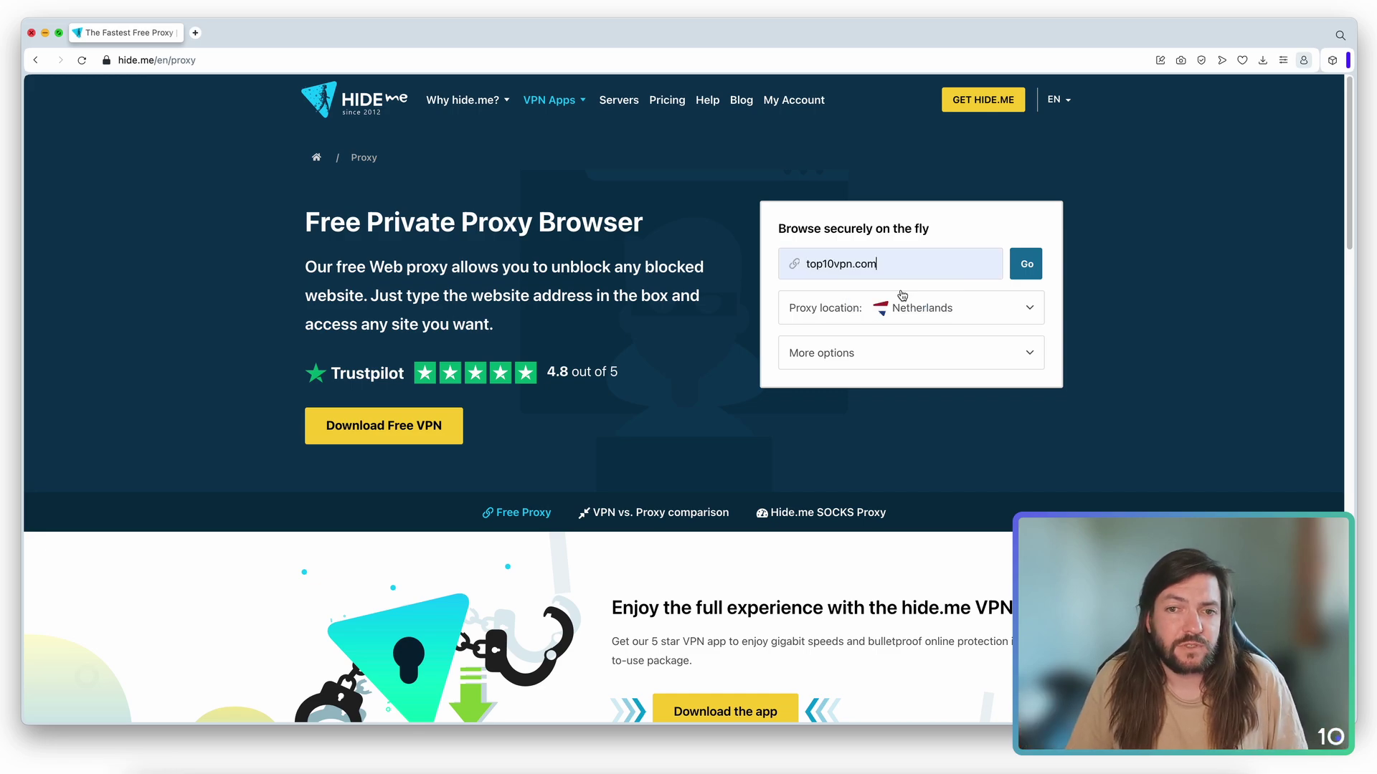
{"action": "left_click", "coordinate": [1026, 262]}
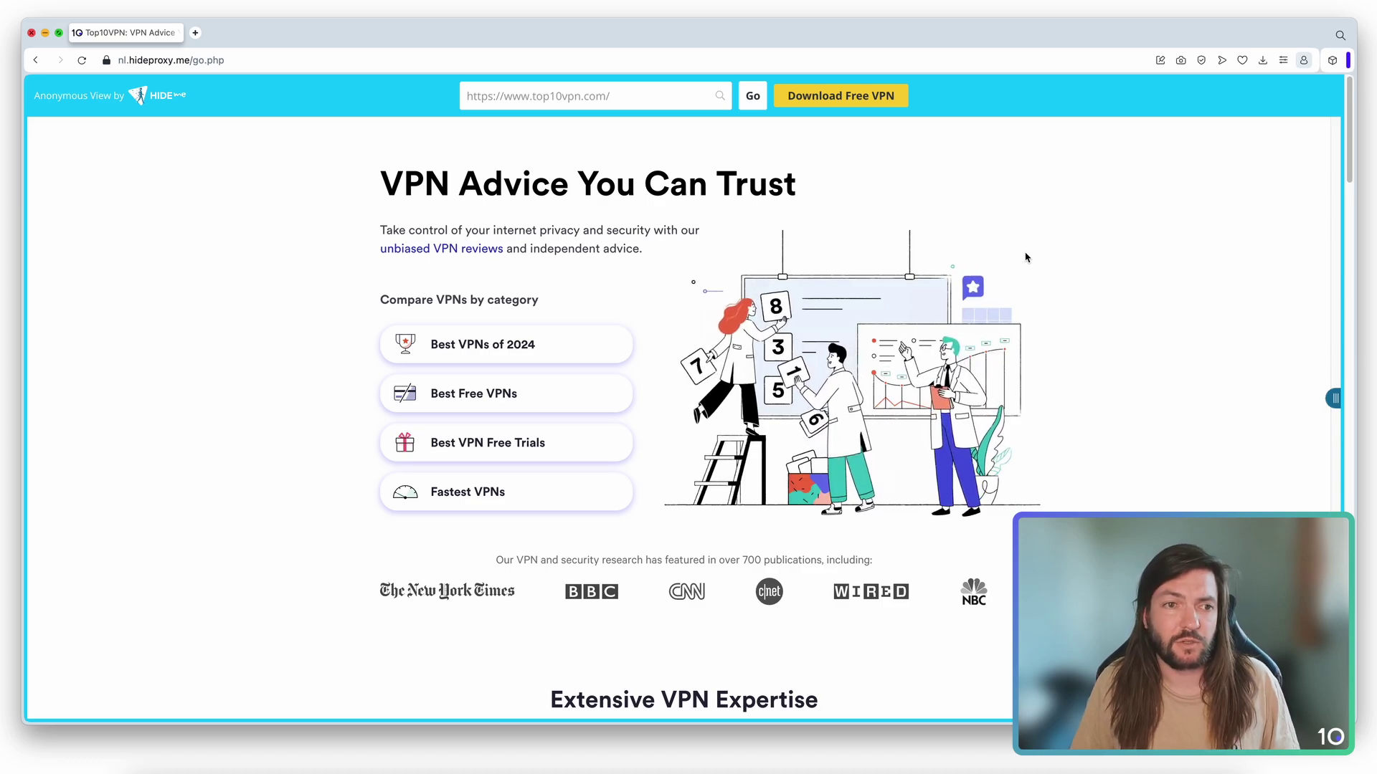
{"action": "left_click", "coordinate": [531, 343]}
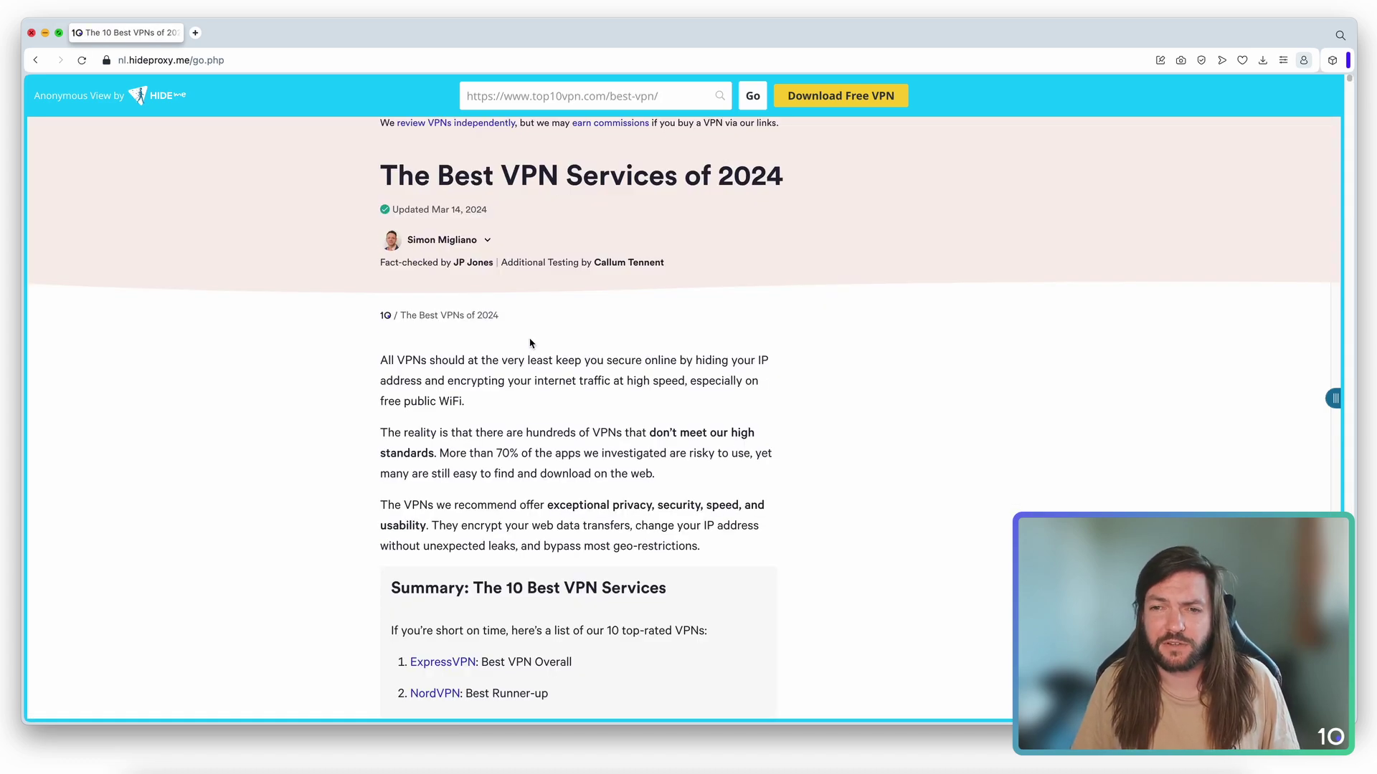
{"action": "scroll", "coordinate": [1005, 236], "scroll_direction": "down", "scroll_amount": 7}
{"action": "scroll", "coordinate": [1005, 236], "scroll_direction": "up", "scroll_amount": 7}
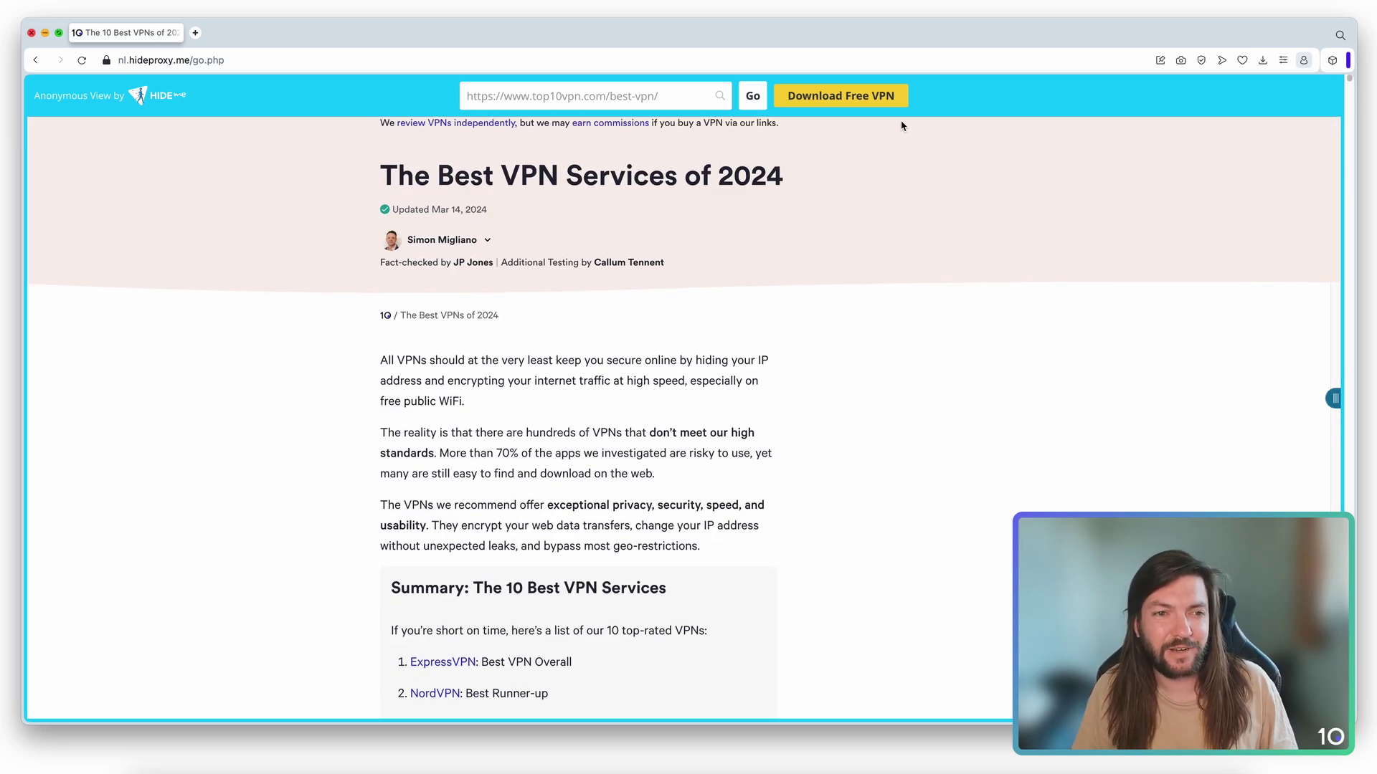
{"action": "left_click", "coordinate": [1333, 399]}
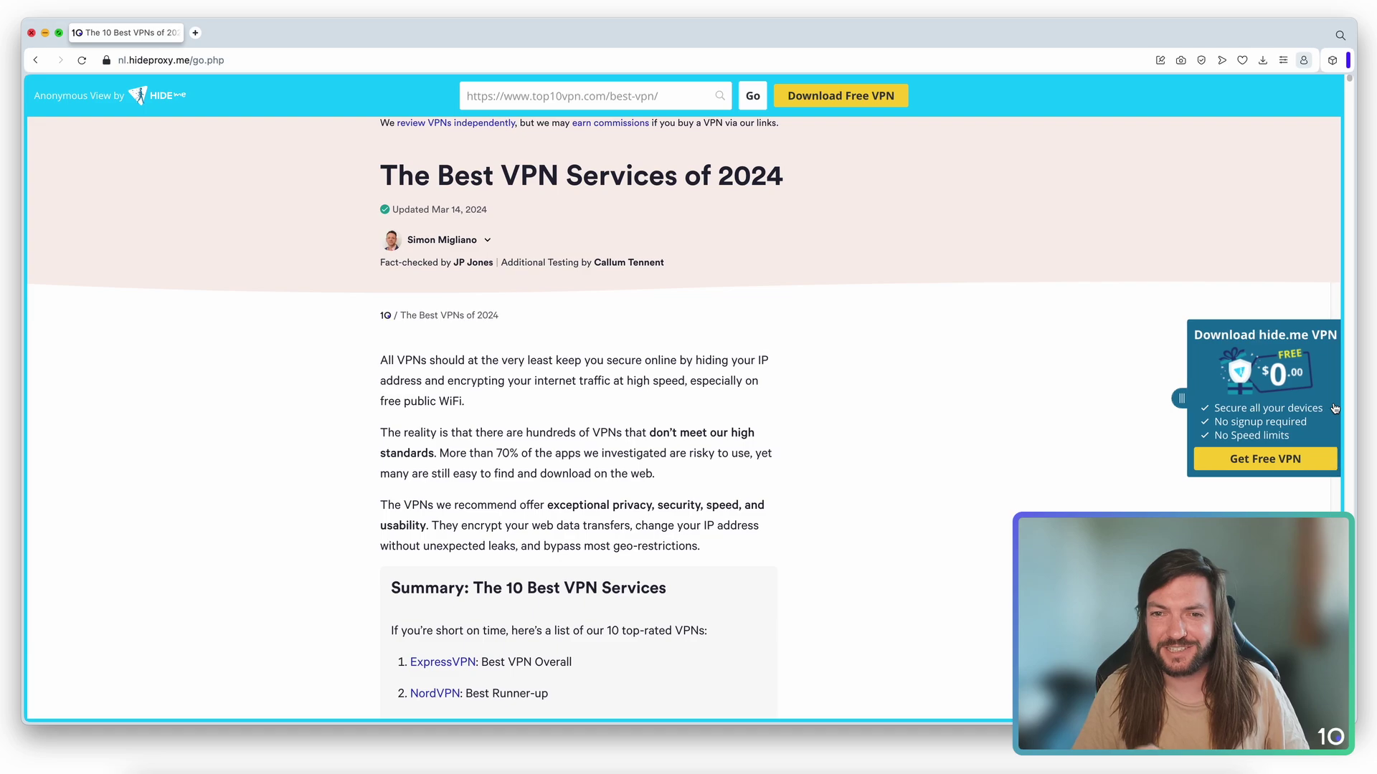
{"action": "left_click", "coordinate": [1179, 399]}
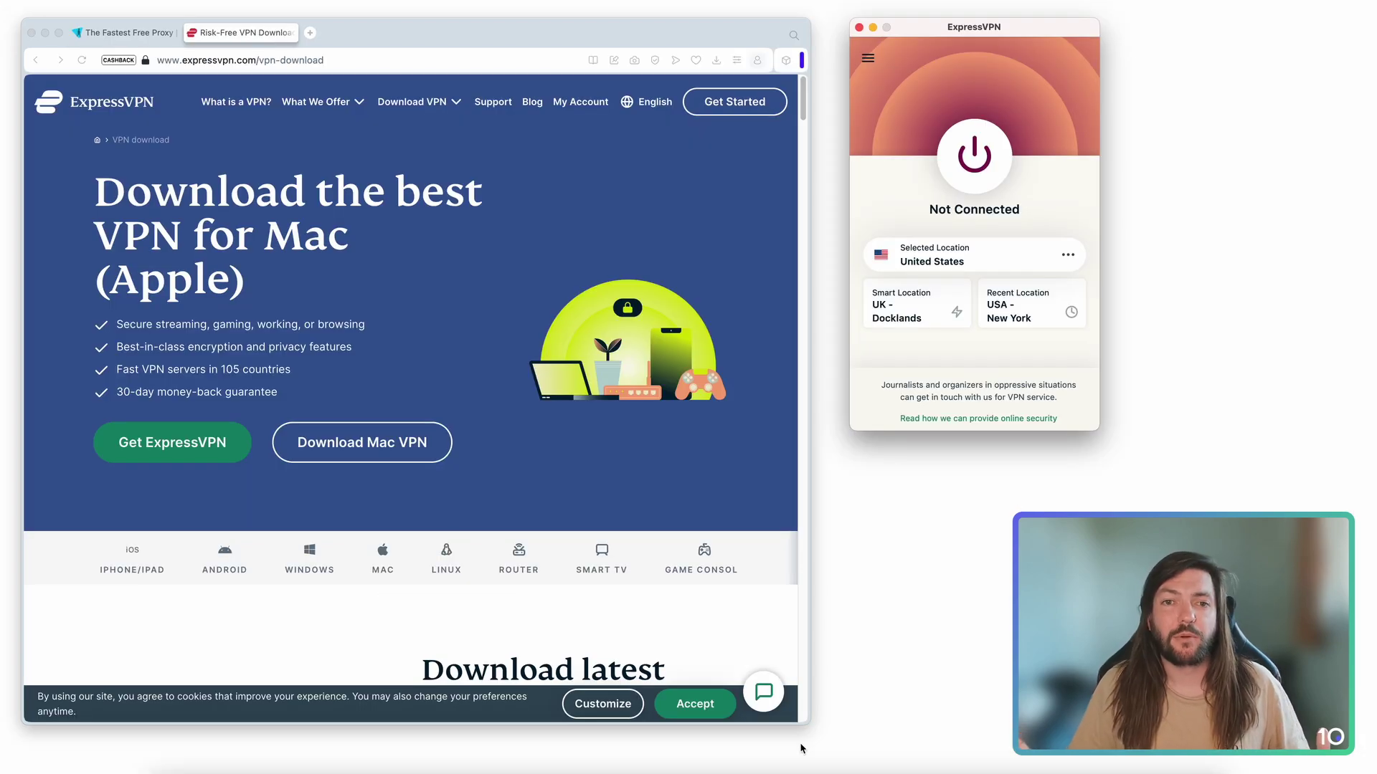
{"action": "left_click", "coordinate": [868, 62]}
{"action": "left_click", "coordinate": [901, 125]}
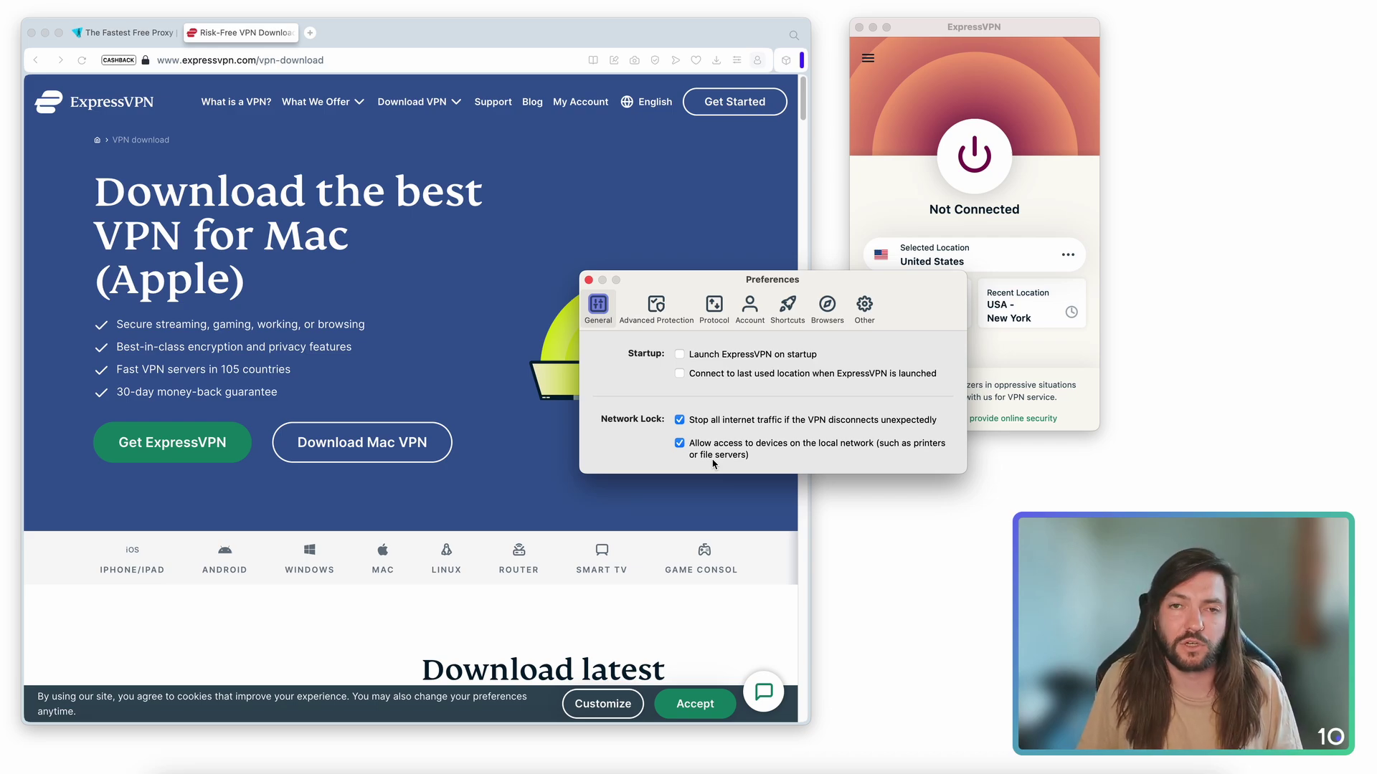
{"action": "left_click", "coordinate": [590, 280]}
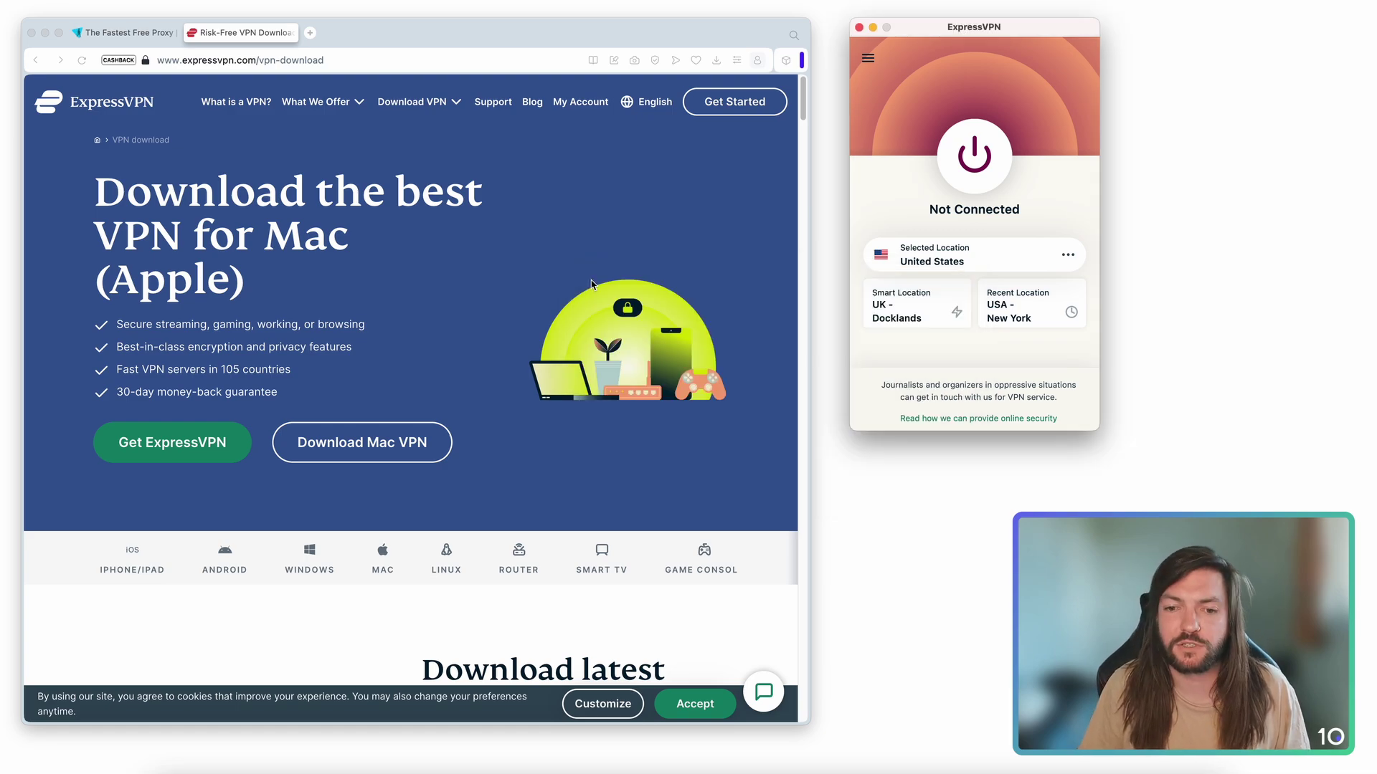
Connect ExpressVPN to USA - New York and show all VPN locations.
{"action": "left_click", "coordinate": [949, 180]}
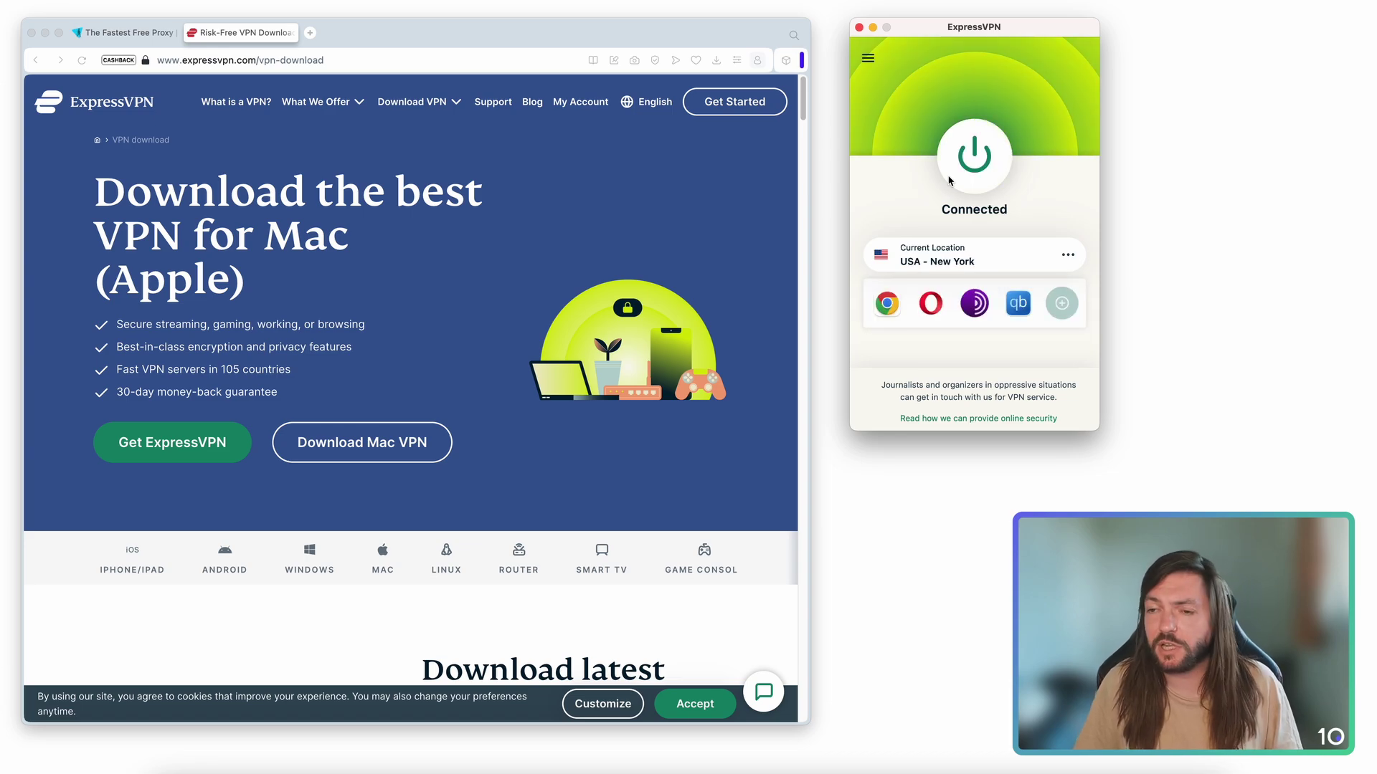
{"action": "left_click", "coordinate": [1068, 256]}
{"action": "left_click", "coordinate": [1226, 76]}
Expand the Middle East and Africa, Americas, Europe and Asia Pacific location groups.
{"action": "left_click", "coordinate": [1196, 230]}
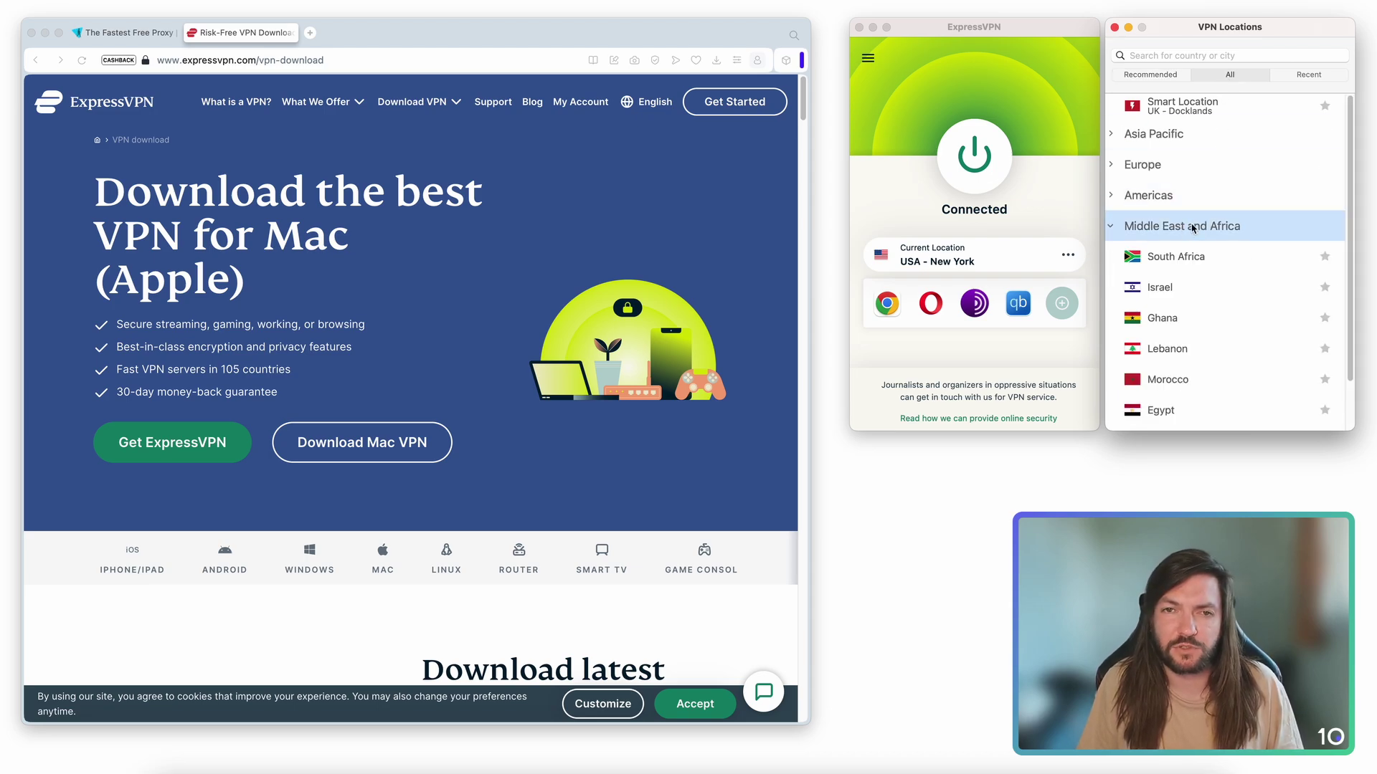
{"action": "left_click", "coordinate": [1170, 204]}
{"action": "left_click", "coordinate": [1164, 166]}
{"action": "left_click", "coordinate": [1161, 138]}
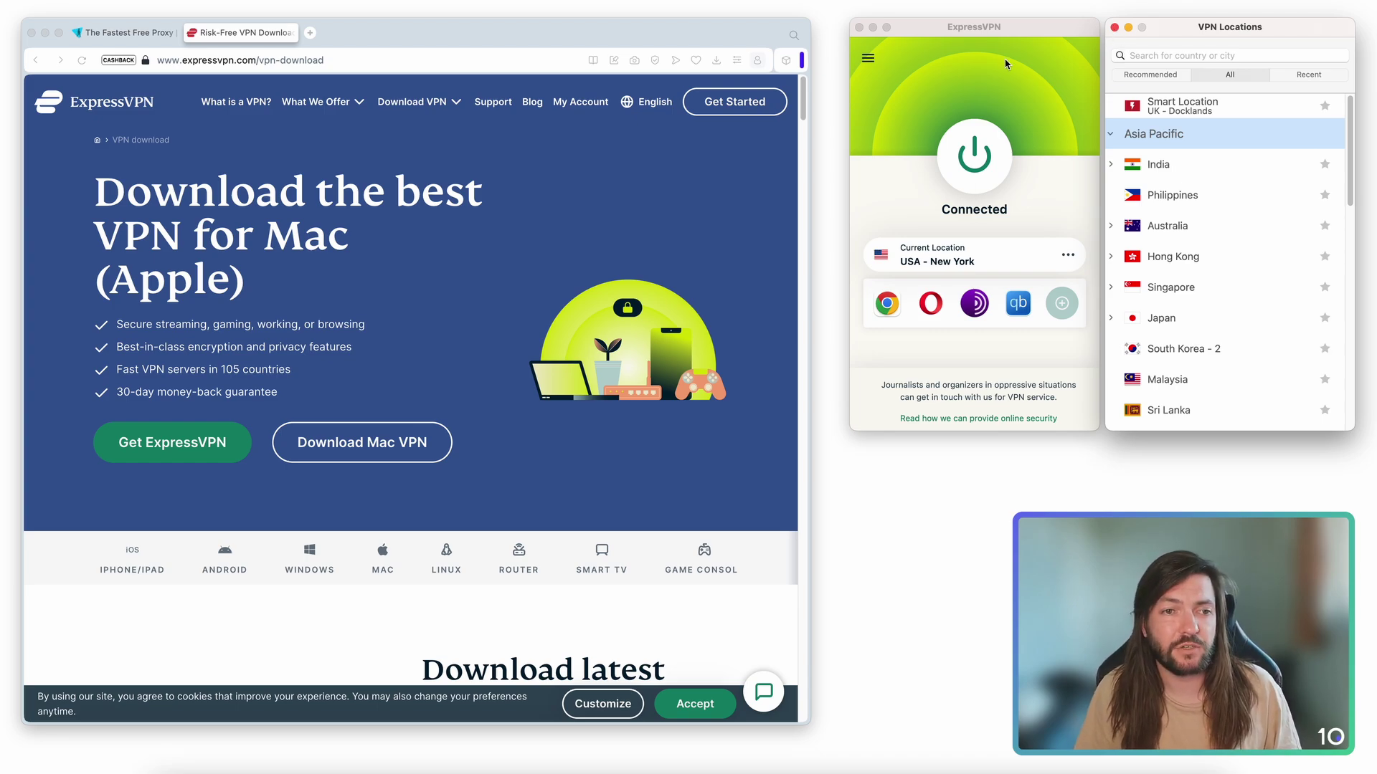
Go to top10vpn.com directly and open 'Best VPN of 2024' from the site's menu.
{"action": "left_click", "coordinate": [508, 67]}
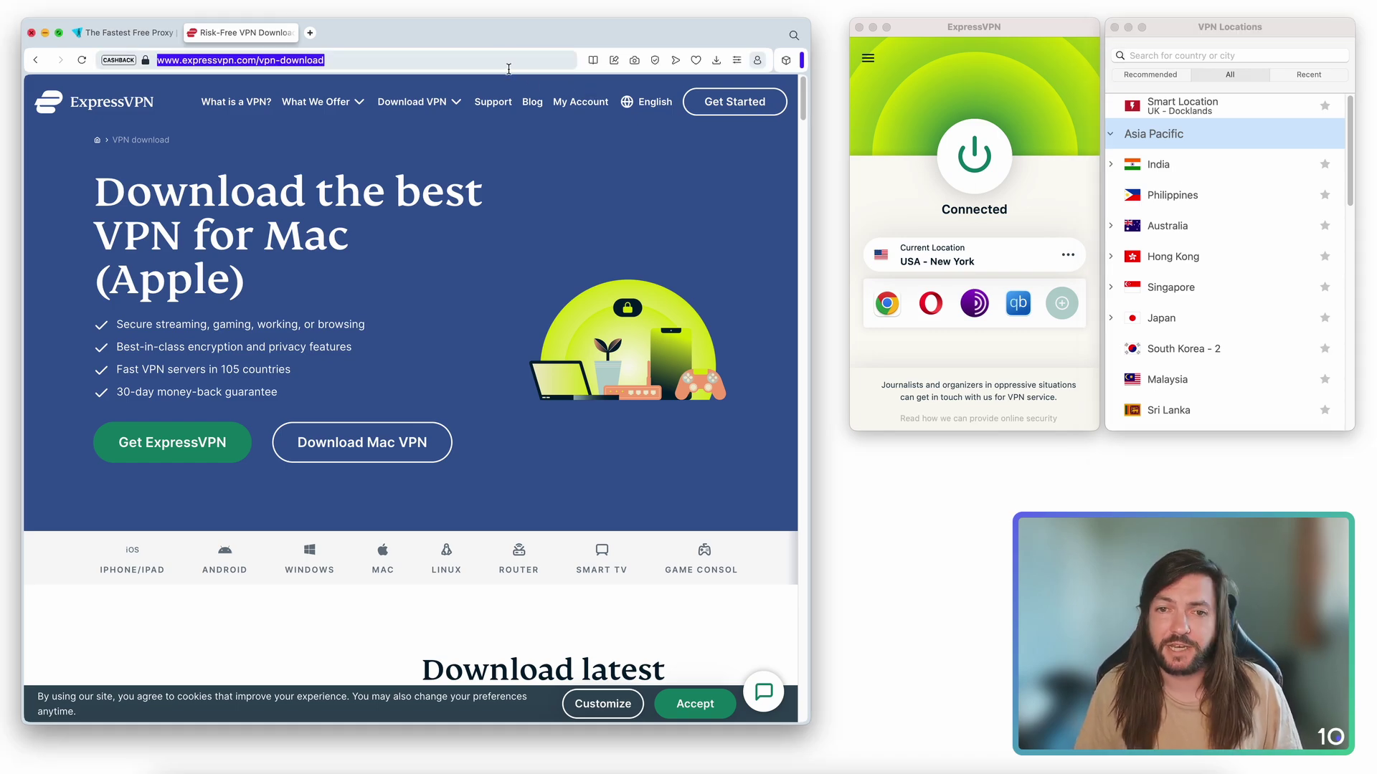
{"action": "type", "text": "top10vpn.com"}
{"action": "key", "text": "Return"}
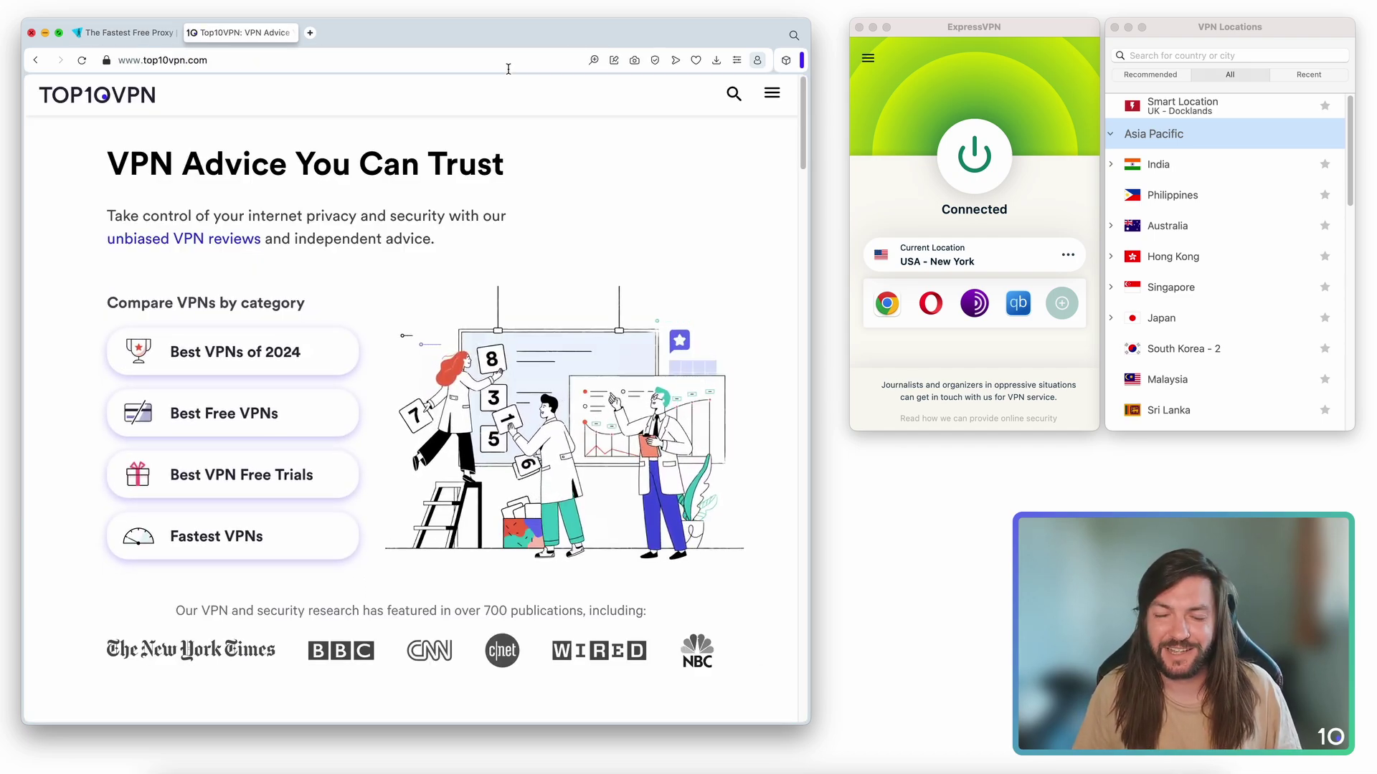
{"action": "left_click", "coordinate": [770, 94]}
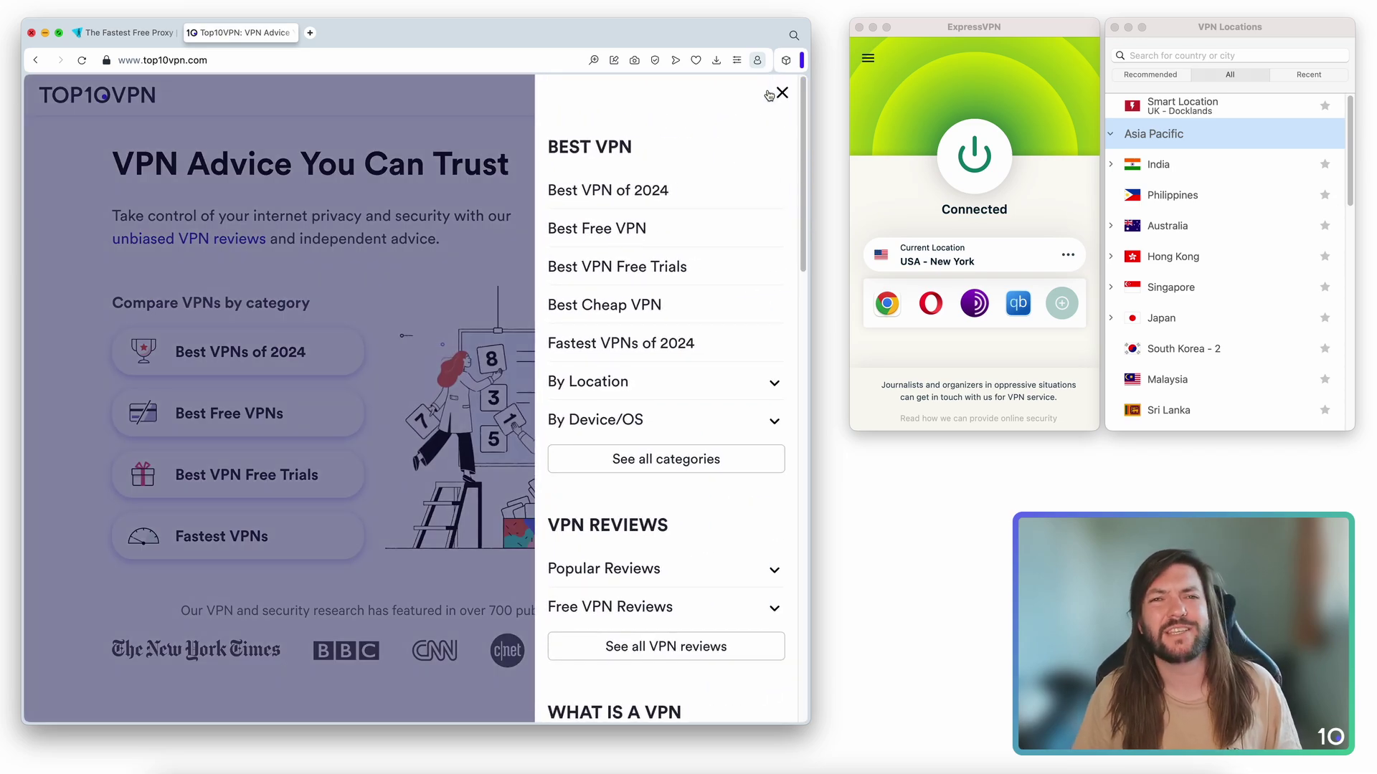
{"action": "left_click", "coordinate": [622, 190]}
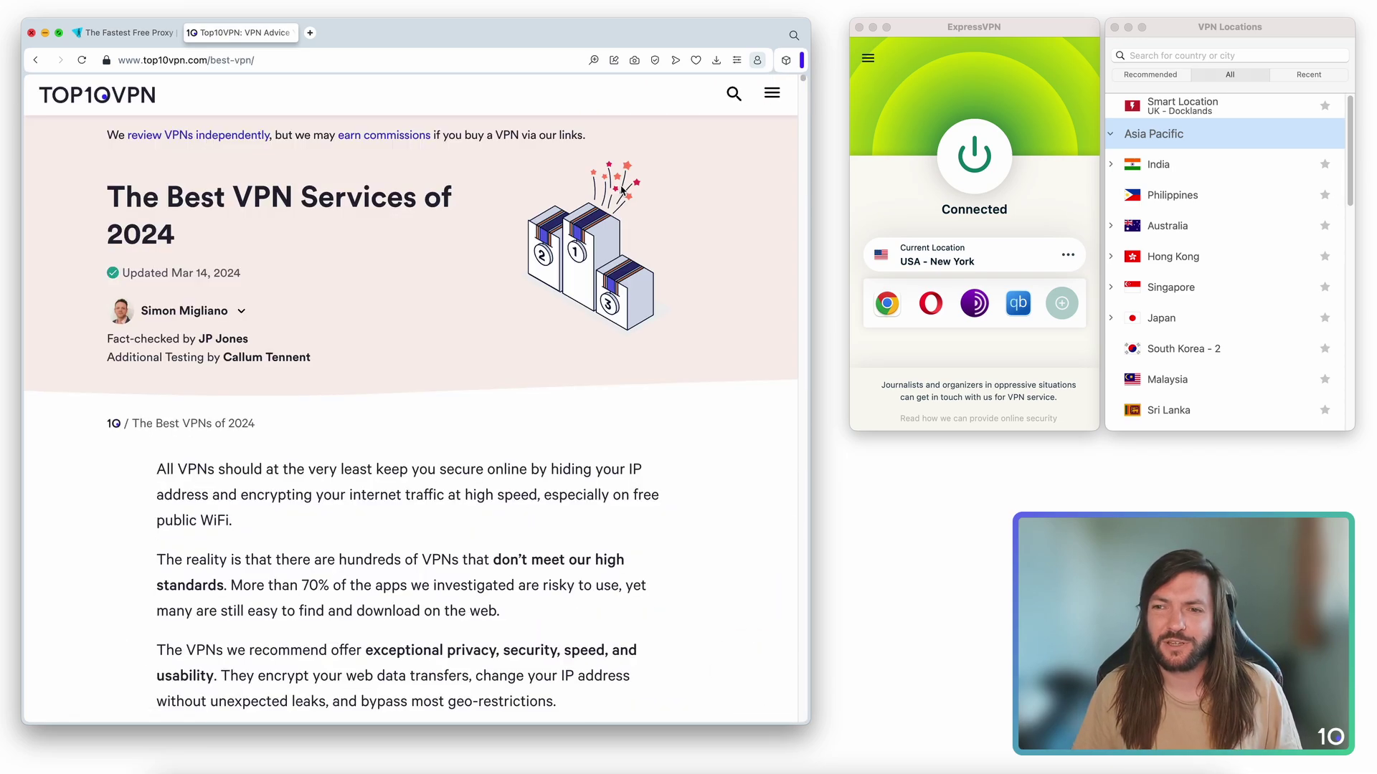